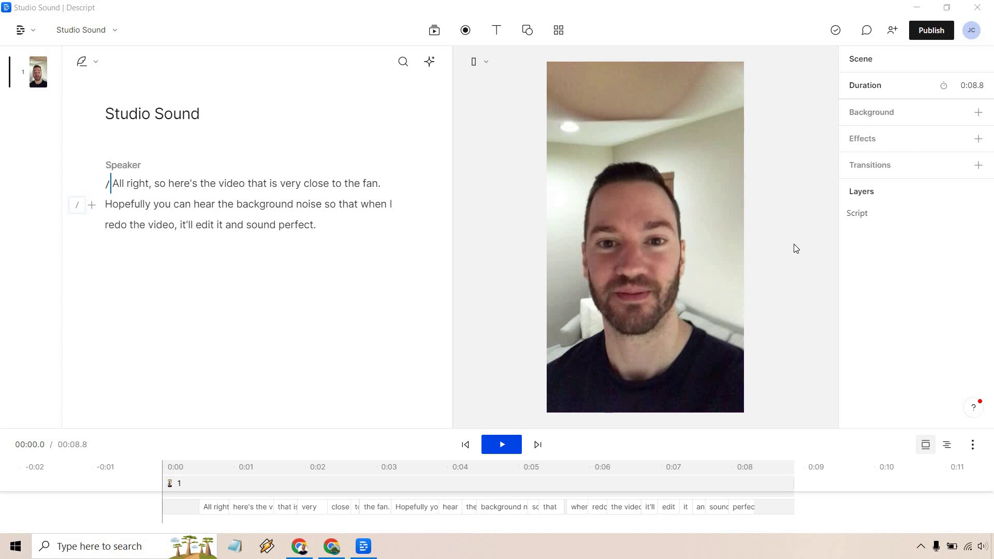
Apply the Green Screen effect to Studio Sound.MOV so the room behind the speaker turns black
left_click(689, 224)
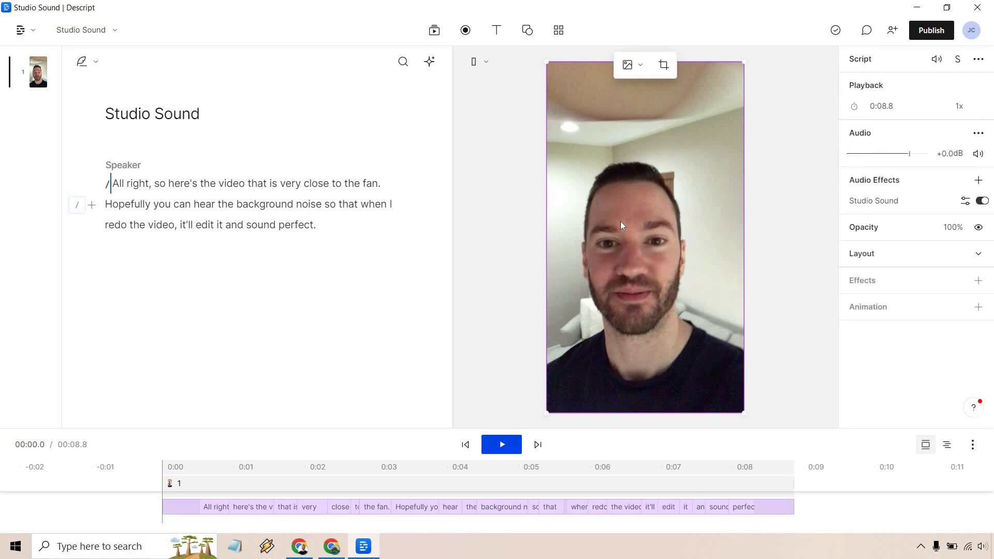
left_click(979, 281)
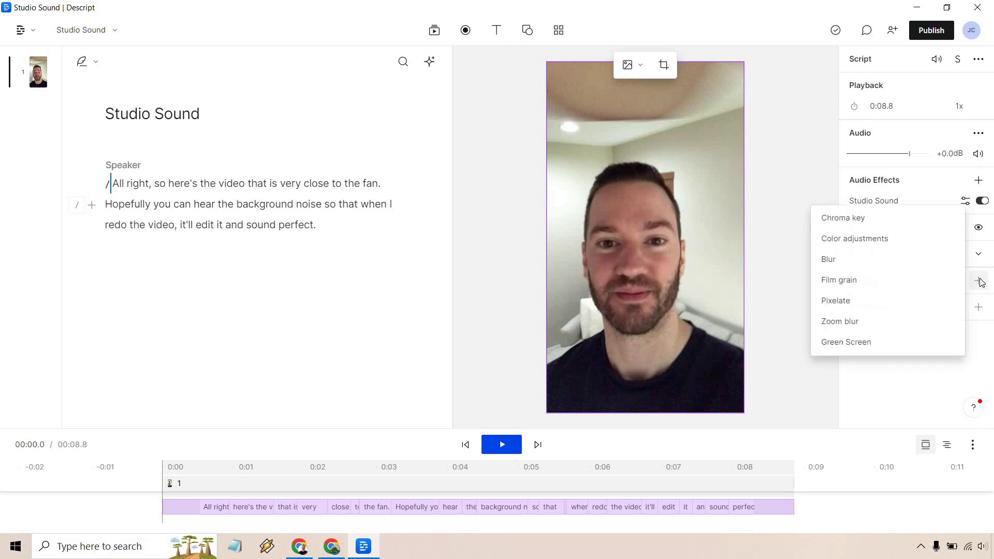
left_click(874, 344)
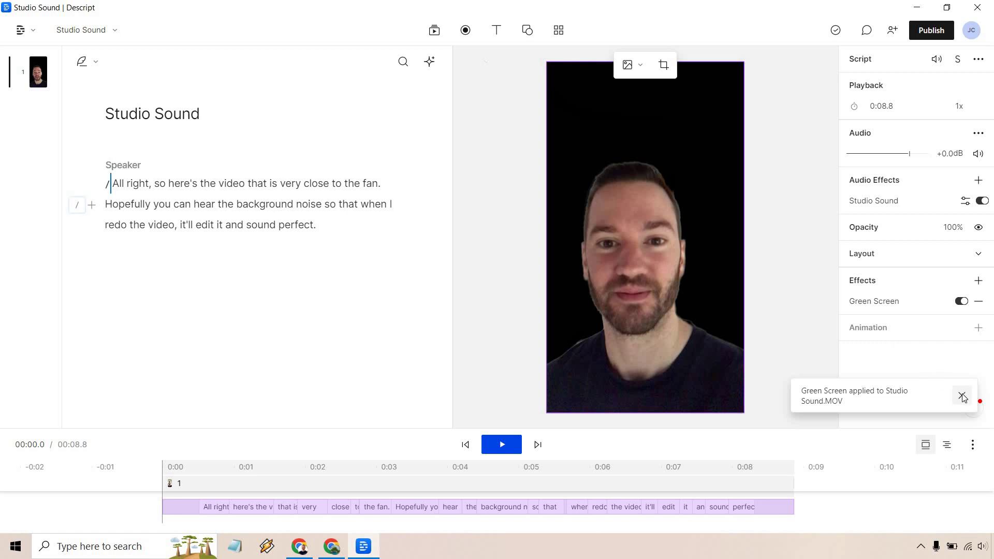
Deselect the clip and open the media library on its Images tab
left_click(806, 325)
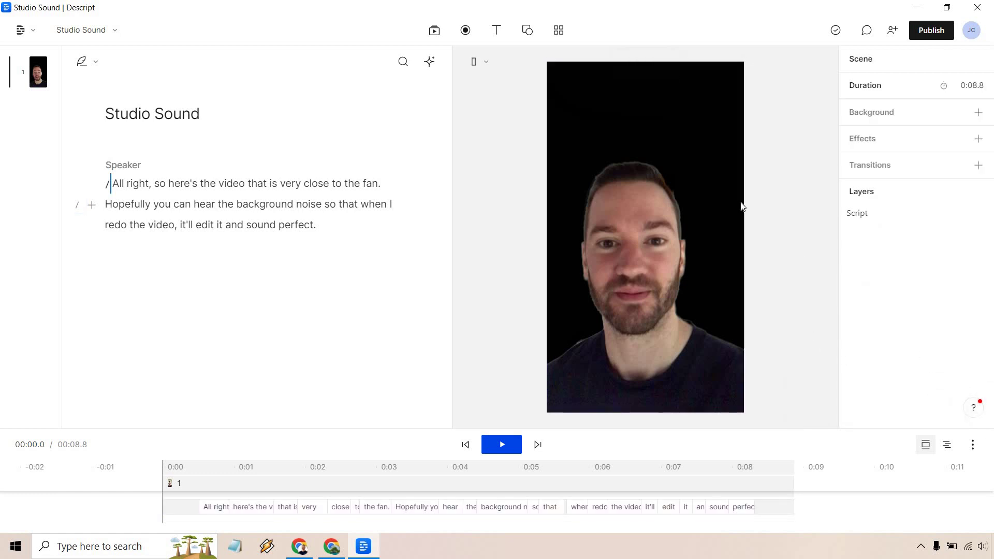
left_click(434, 31)
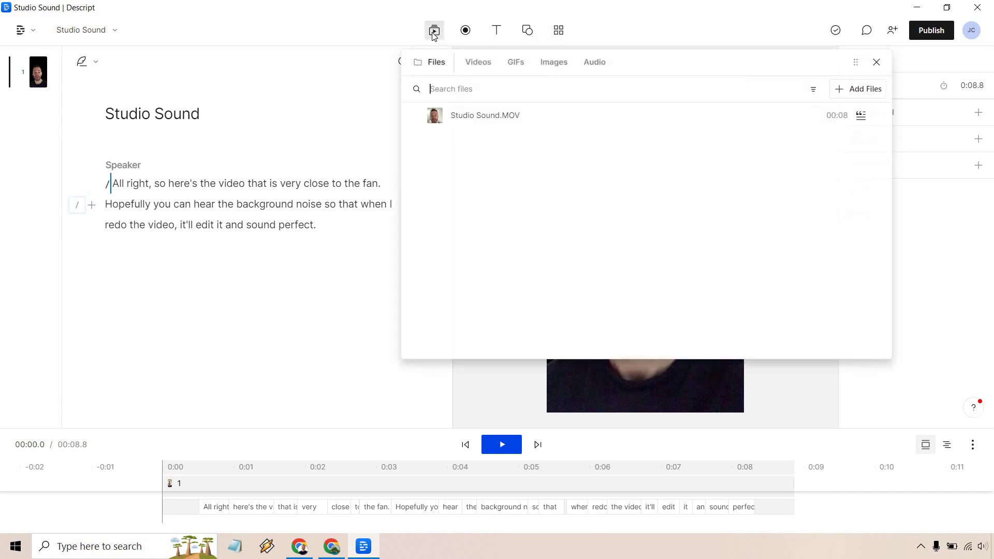
left_click(480, 69)
left_click(552, 64)
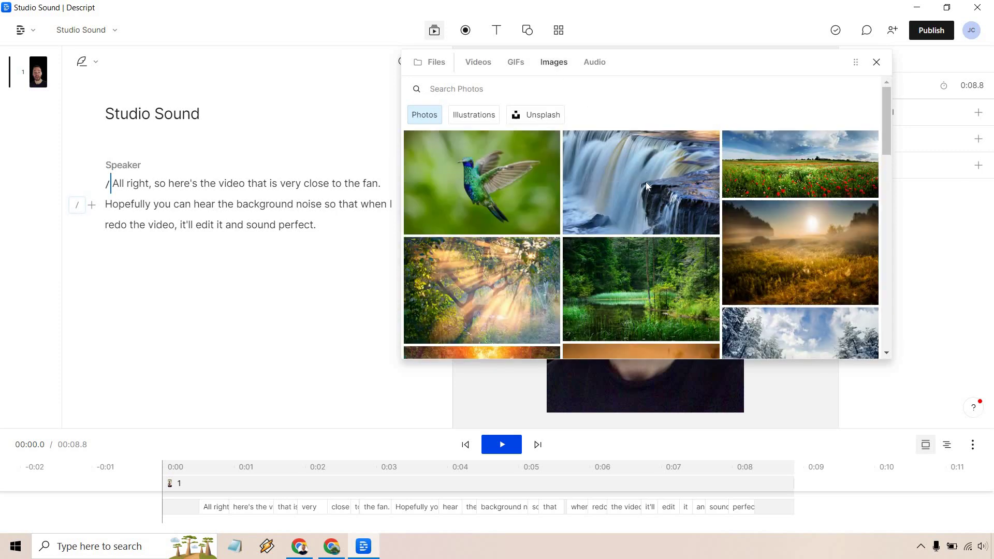
Browse the stock nature photos in the Images grid
scroll(642, 180, "down", 2)
scroll(642, 179, "down", 6)
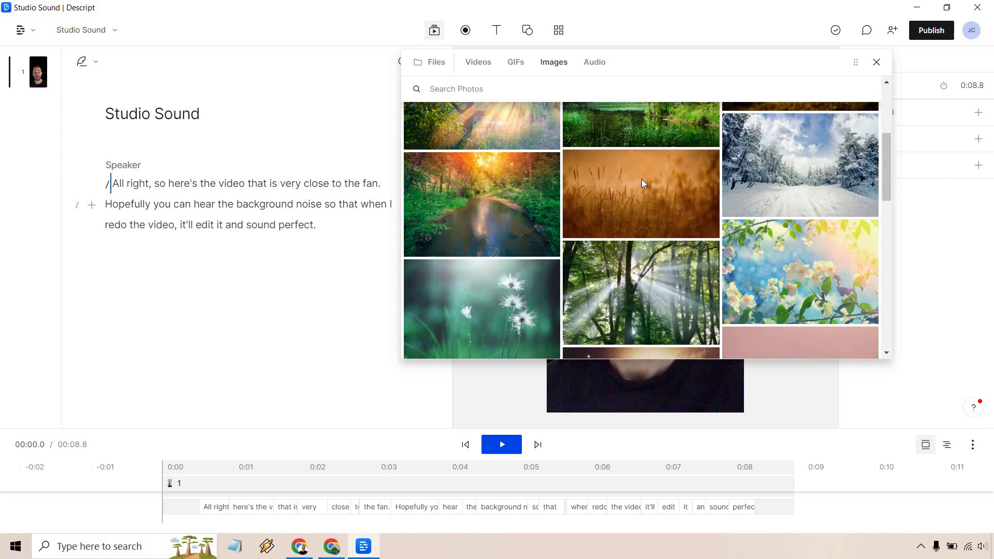
mouse_move(641, 180)
scroll(642, 179, "down", 2)
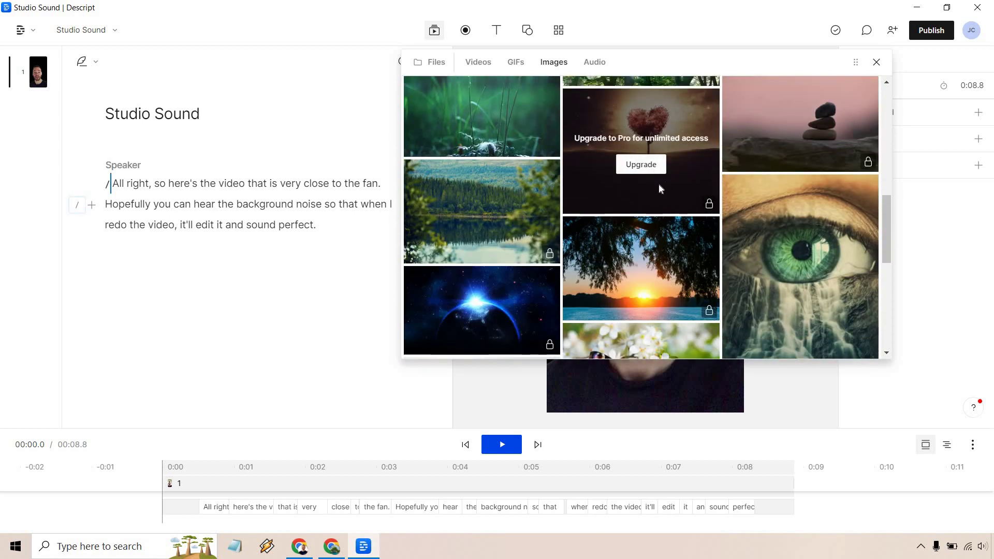
scroll(658, 183, "up", 7)
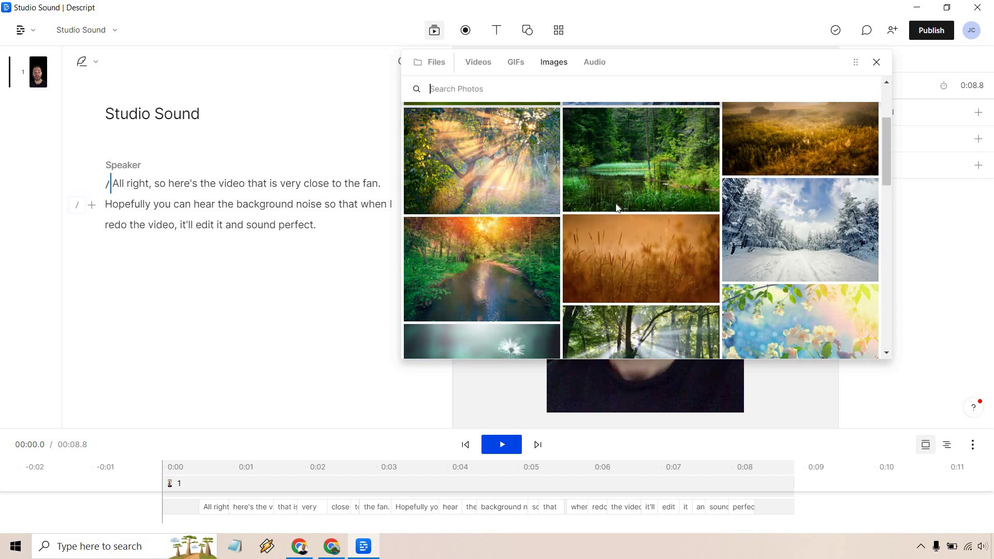
scroll(617, 207, "up", 1)
scroll(617, 203, "down", 1)
scroll(506, 259, "up", 2)
scroll(506, 259, "up", 1)
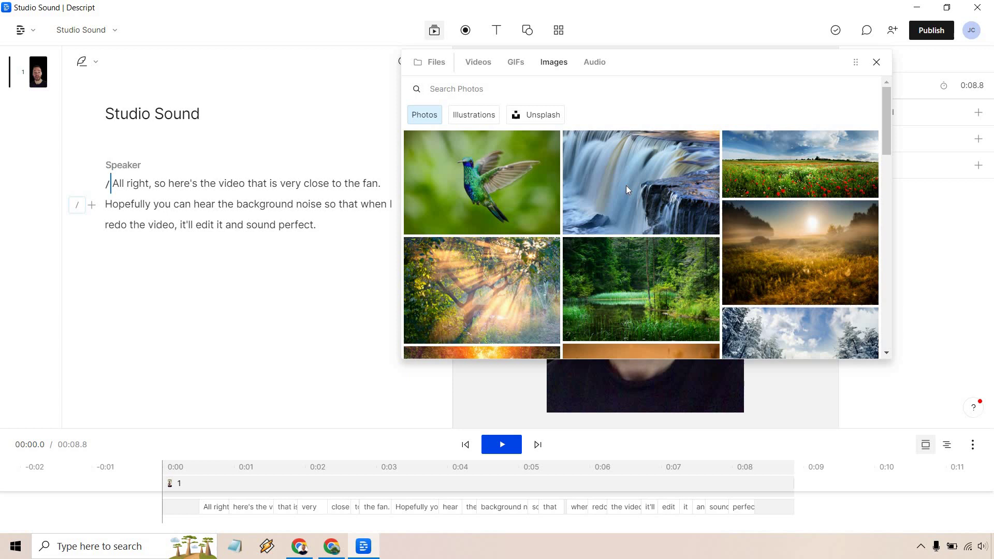
scroll(625, 186, "down", 2)
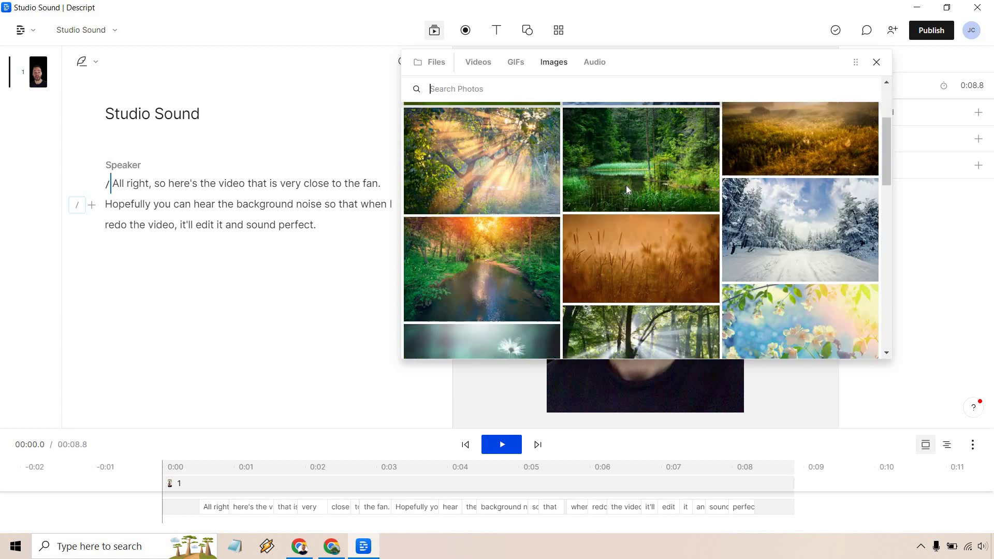
Add the River in the forest photo, scale it to fill the frame, and send it behind the speaker
left_click(474, 255)
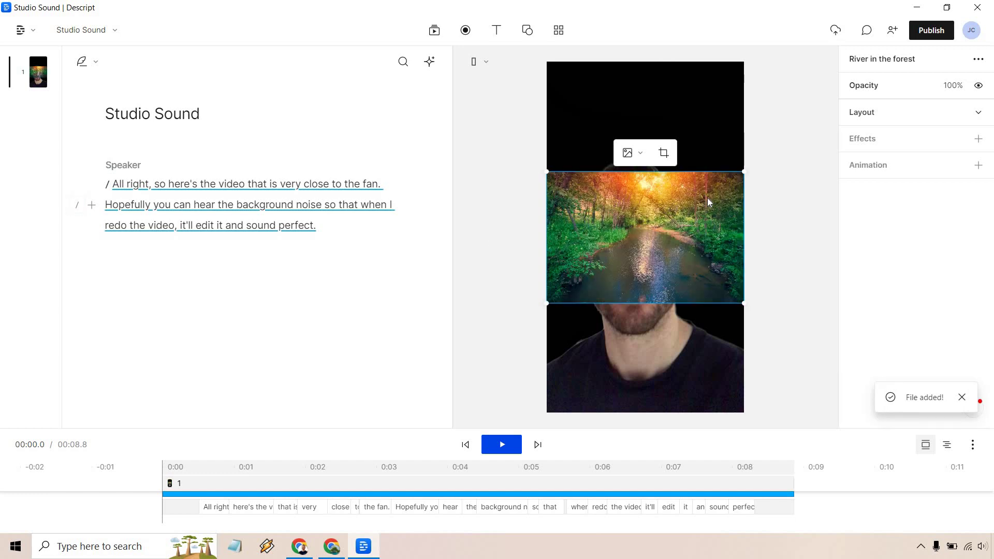
left_click_drag(707, 199, 712, 107)
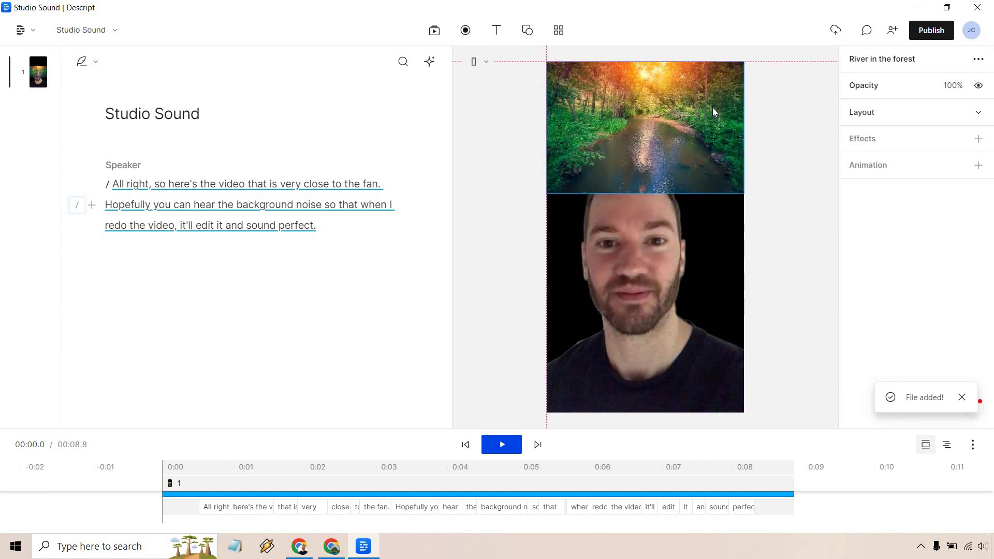
left_click_drag(744, 193, 838, 359)
left_click_drag(654, 242, 373, 242)
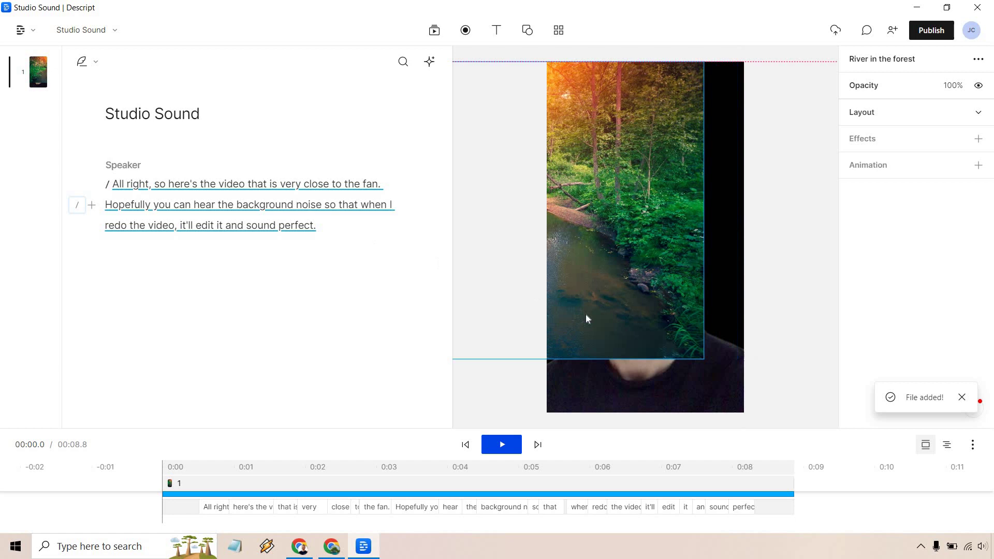
left_click_drag(764, 397, 792, 412)
left_click_drag(698, 251, 725, 247)
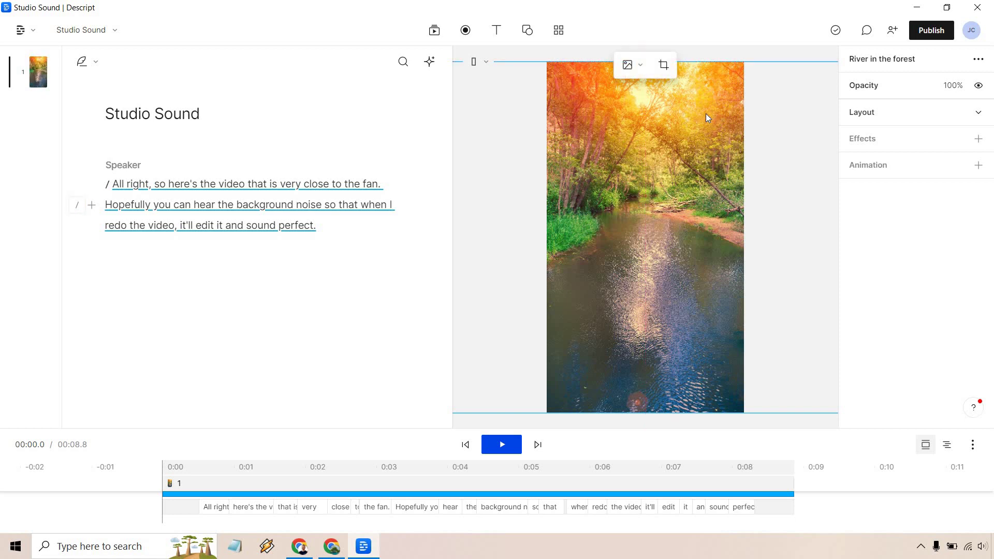
right_click(708, 118)
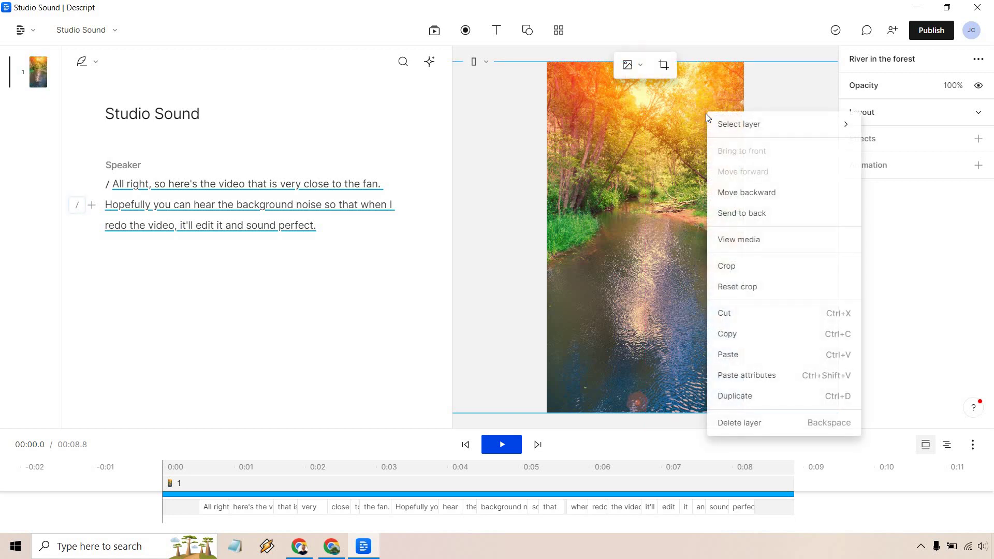
left_click(754, 193)
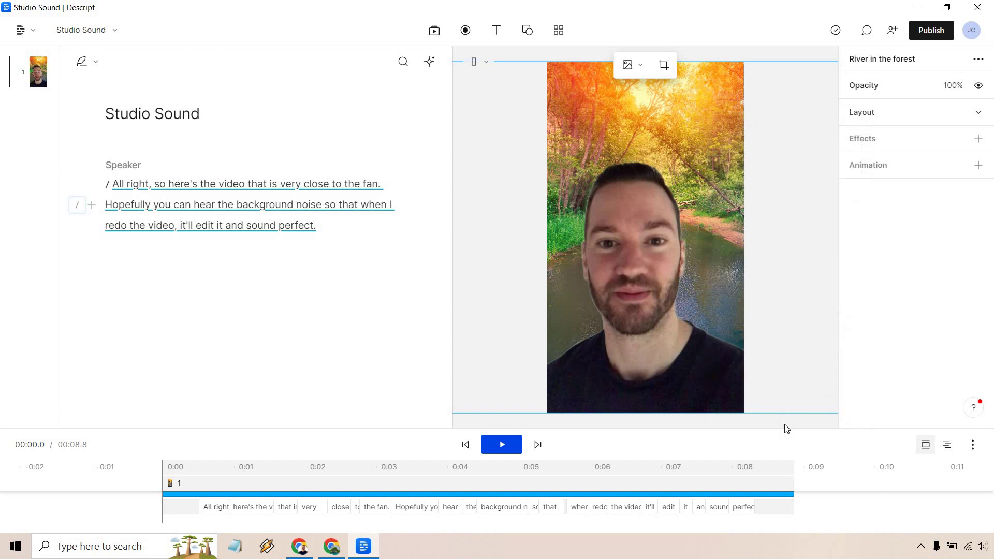
left_click(787, 426)
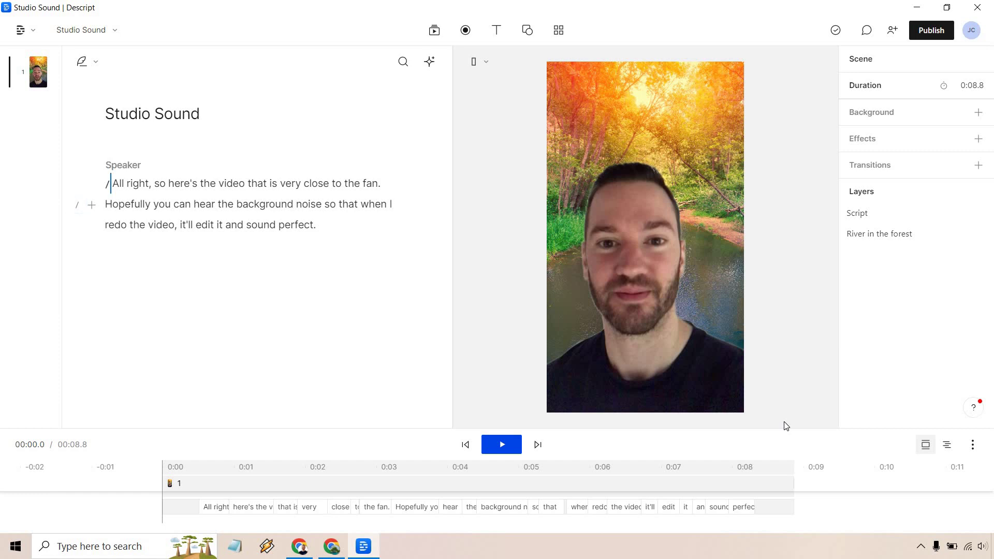
left_click(500, 445)
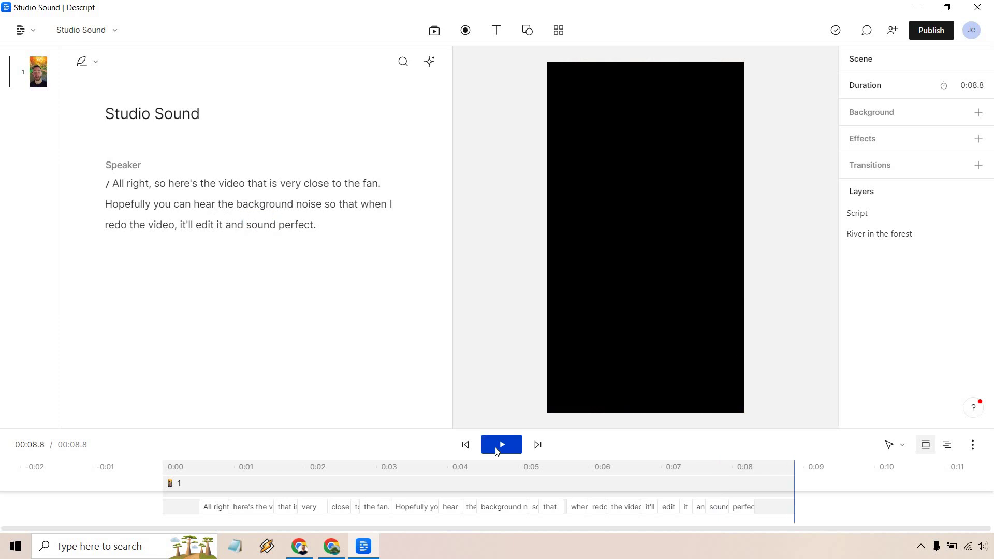
left_click(167, 469)
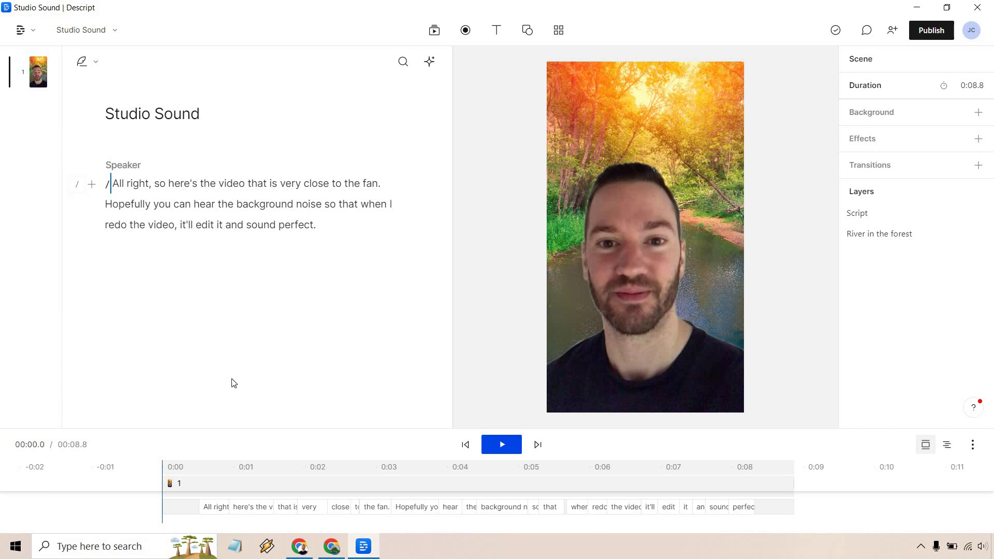
Delete the River in the forest layer, reposition the speaker video, and reopen the stock library
left_click(694, 103)
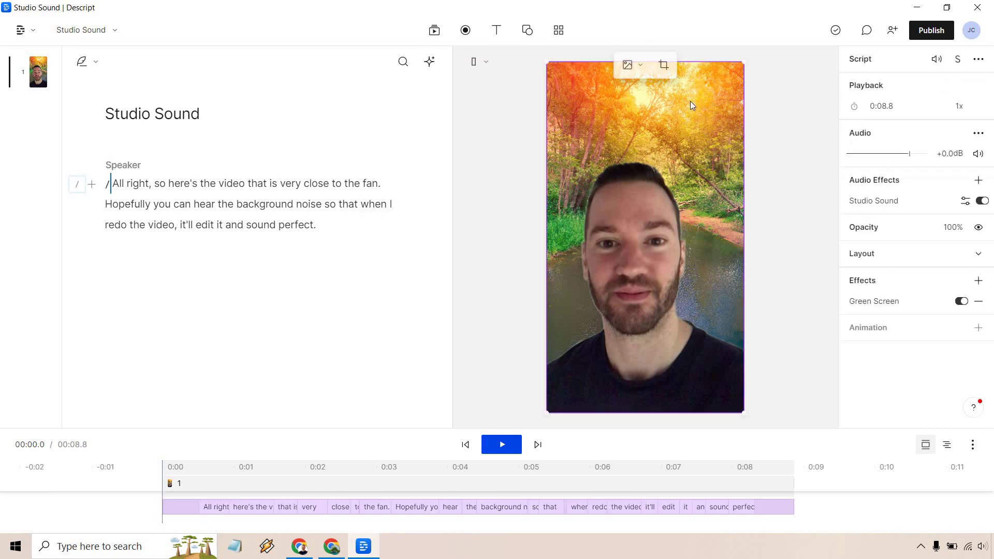
left_click(725, 107)
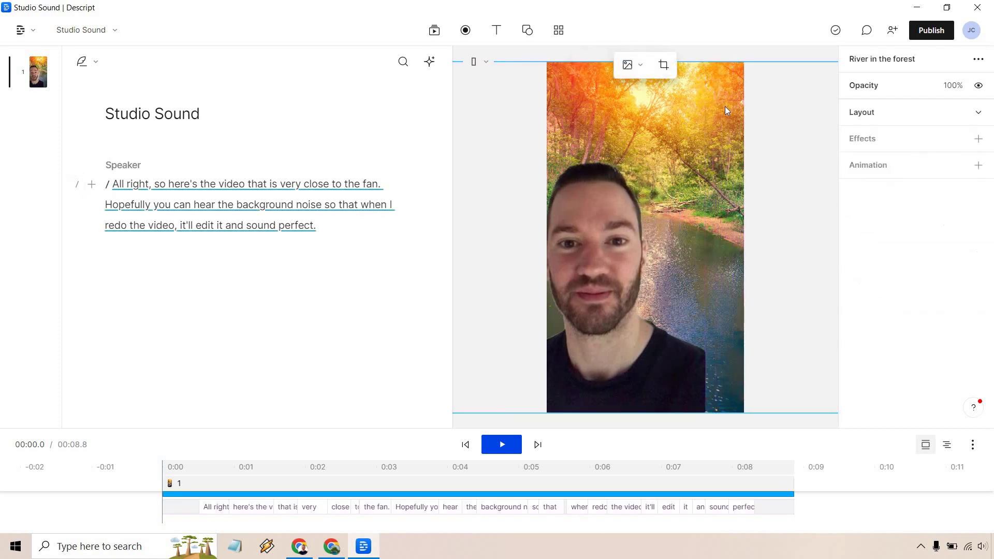
right_click(725, 106)
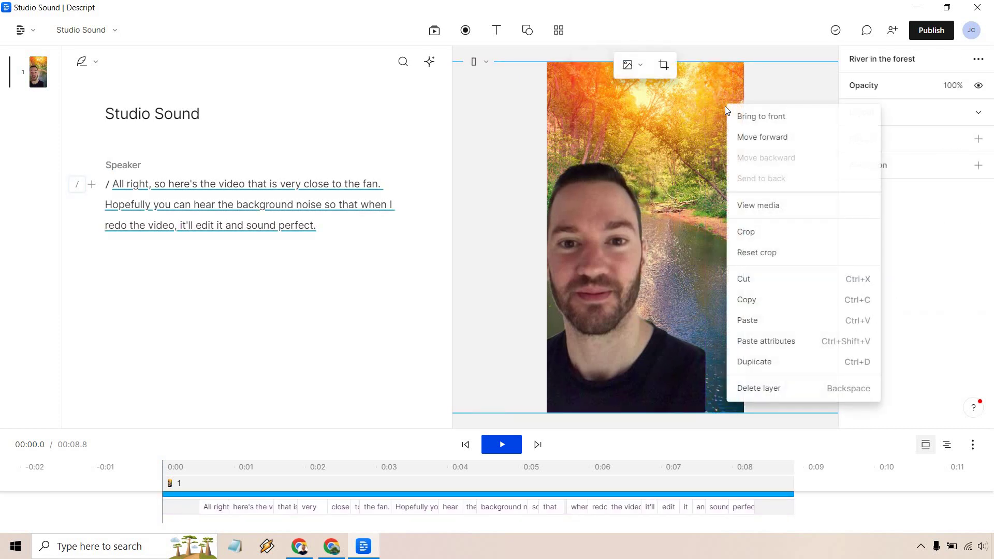
left_click(752, 390)
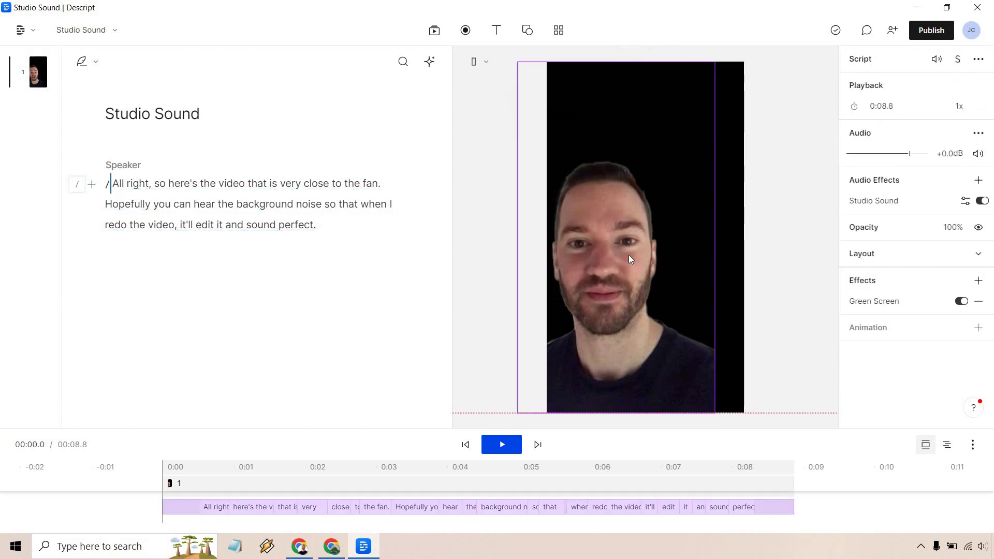
left_click_drag(630, 259, 639, 254)
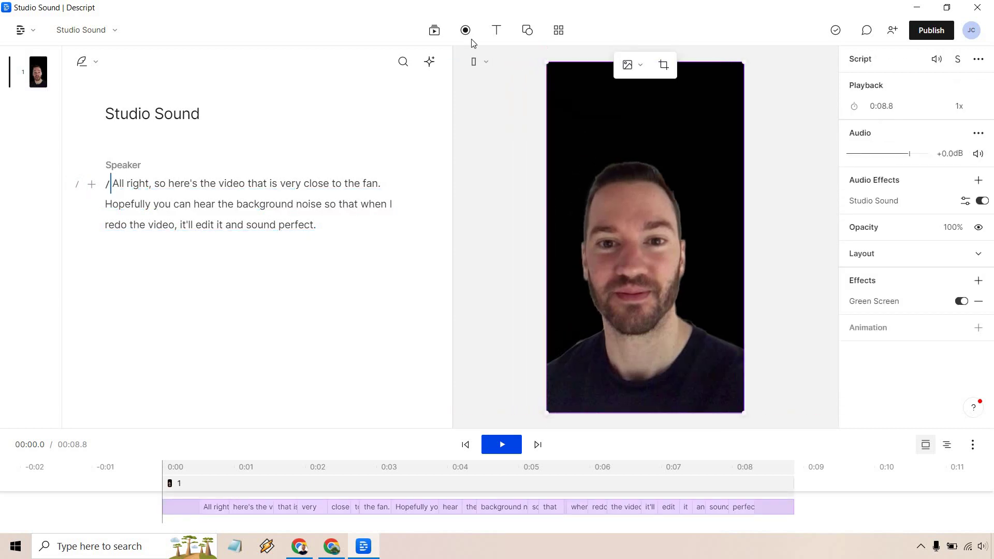
left_click(434, 30)
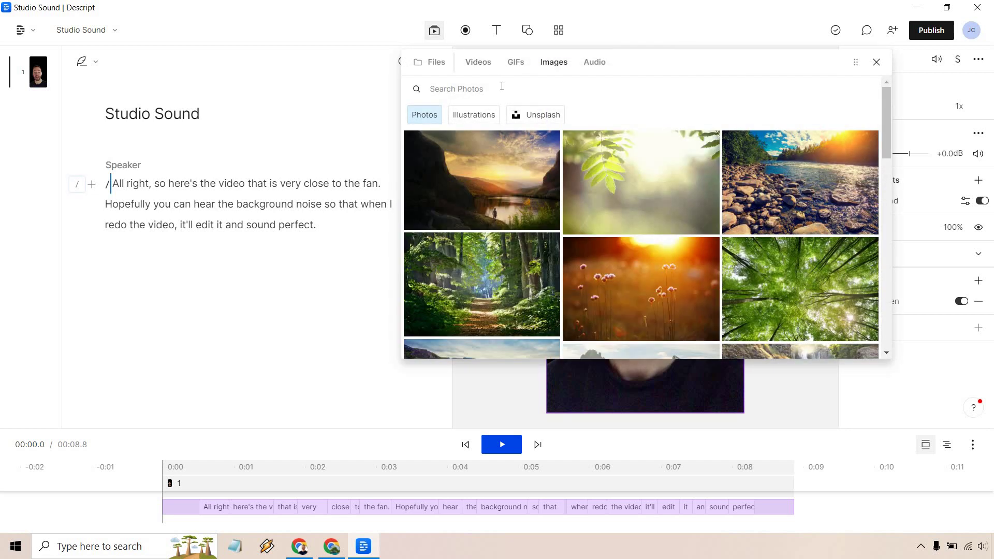
Search 'mountain', add the Mountain road at sunset photo, and enlarge it to frame the cliff and road
type("mountain")
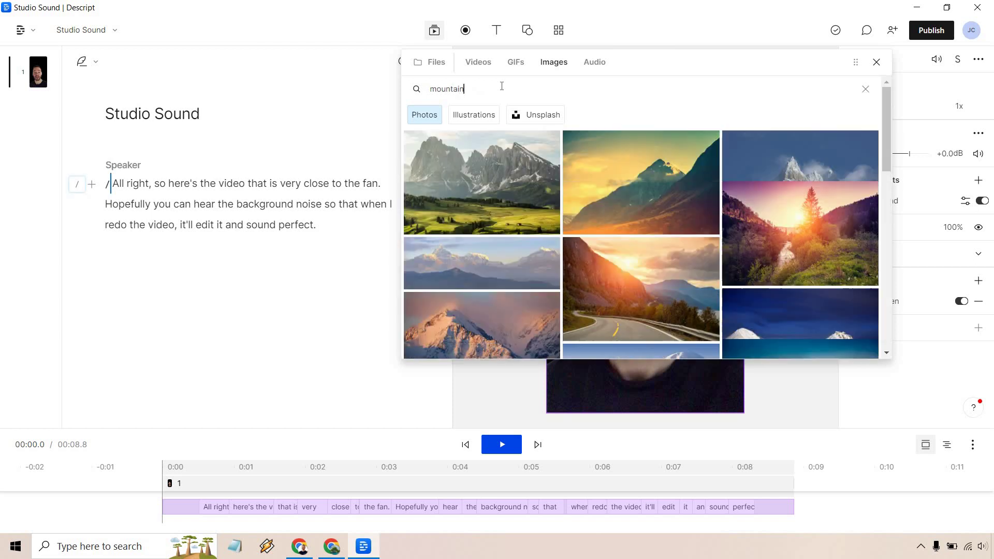
left_click(643, 288)
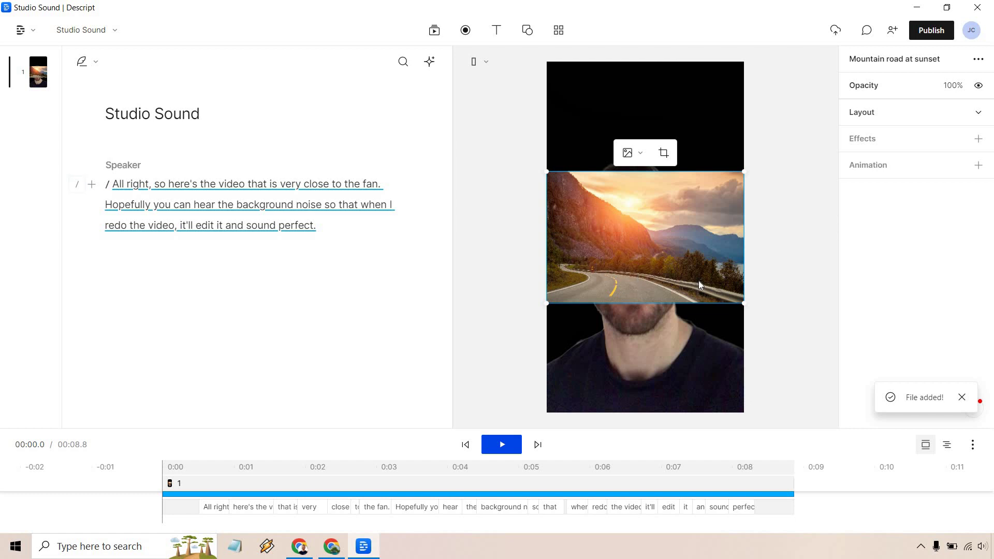
left_click_drag(650, 195, 612, 122)
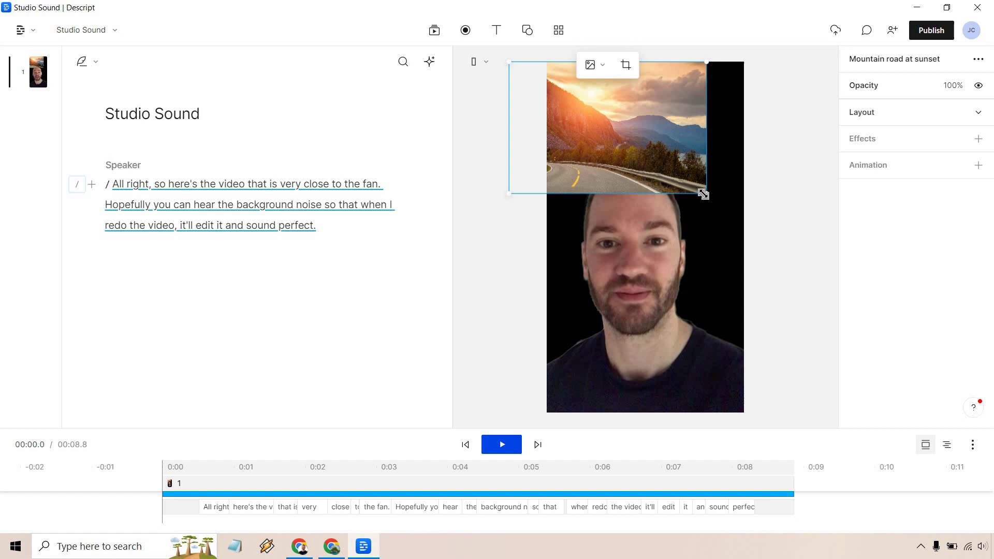
left_click_drag(706, 194, 963, 520)
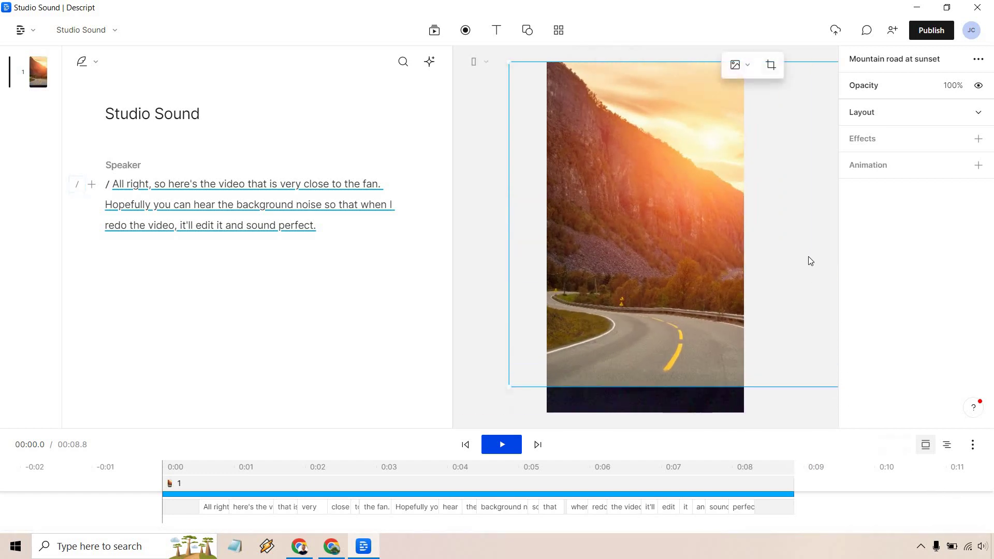
left_click_drag(807, 259, 564, 254)
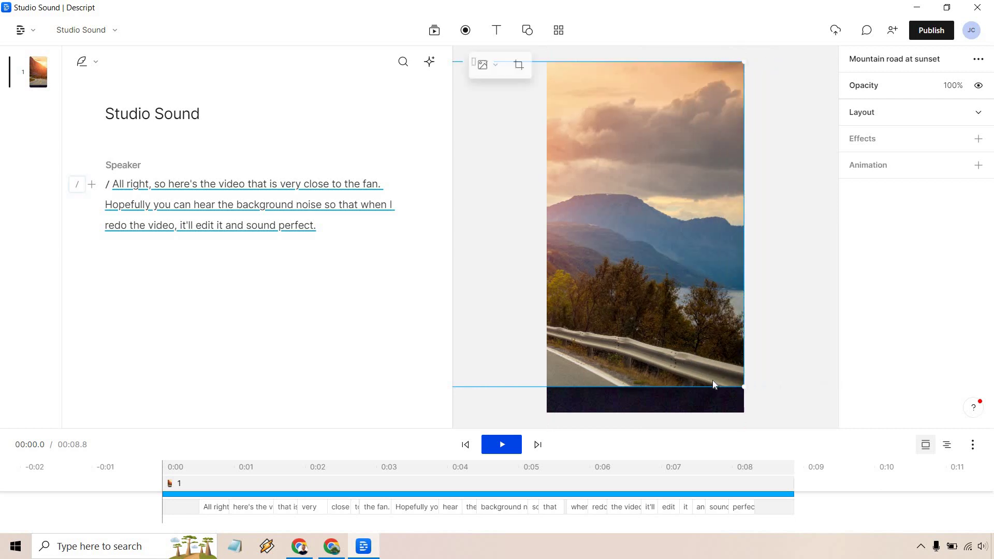
left_click_drag(752, 391, 787, 410)
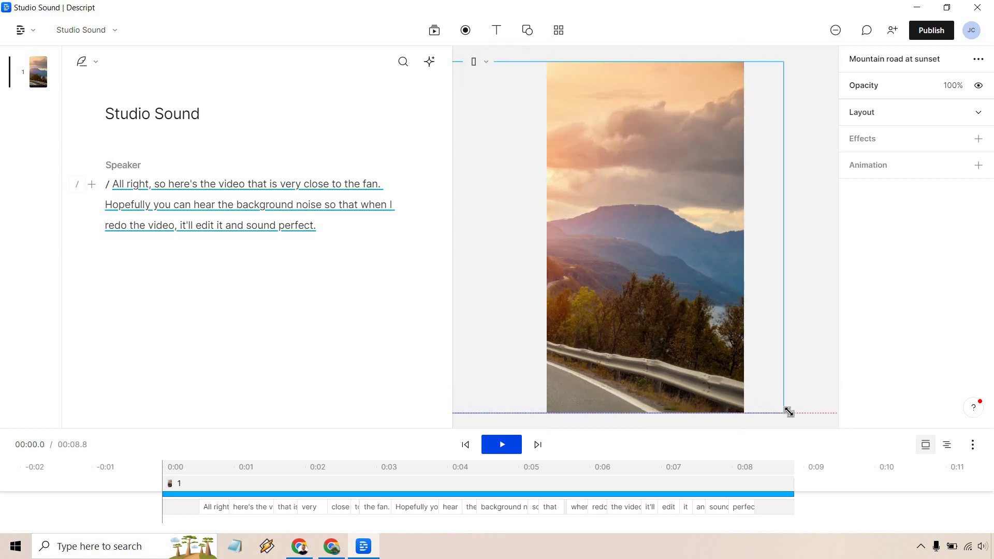
left_click_drag(739, 271, 839, 275)
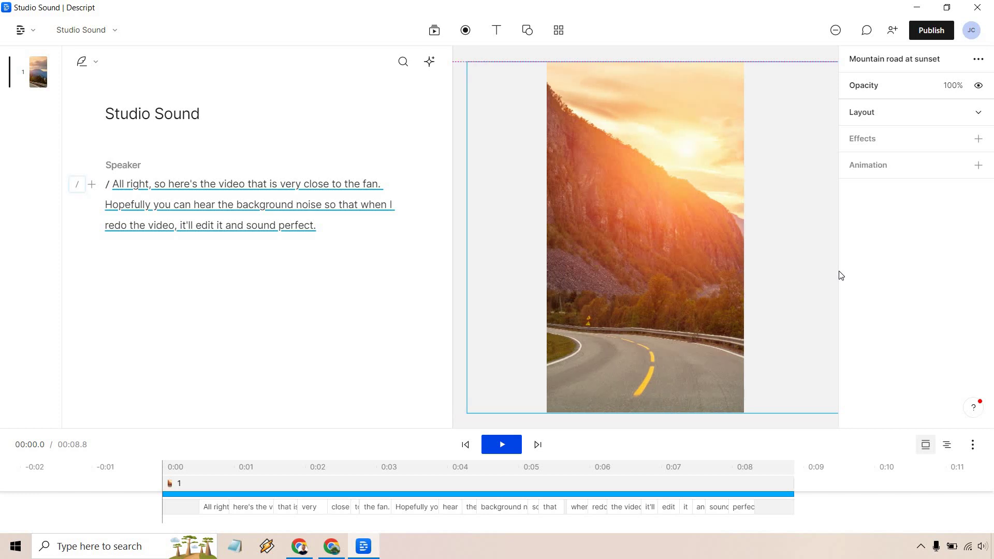
Move the Mountain road at sunset photo behind the speaker and deselect it
right_click(701, 102)
left_click(744, 179)
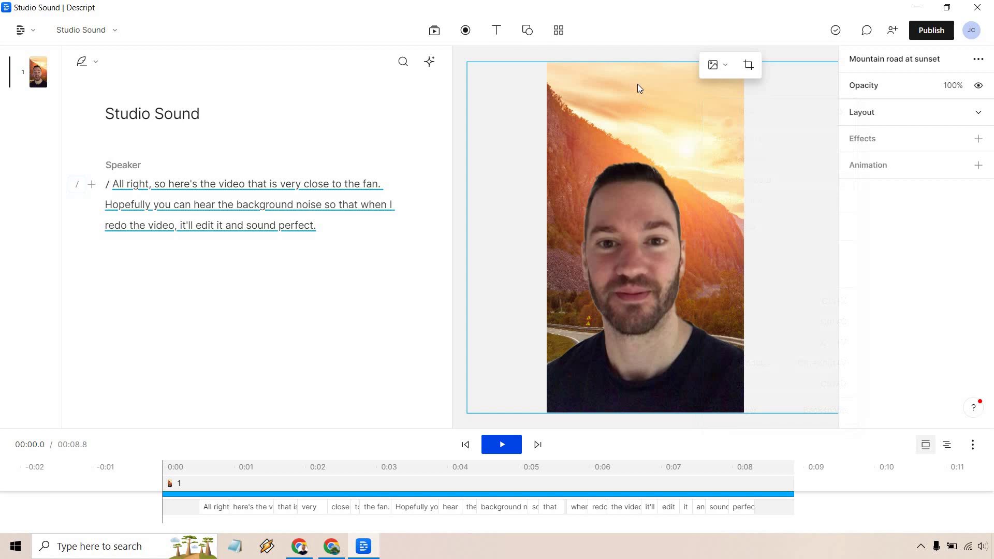
left_click(638, 53)
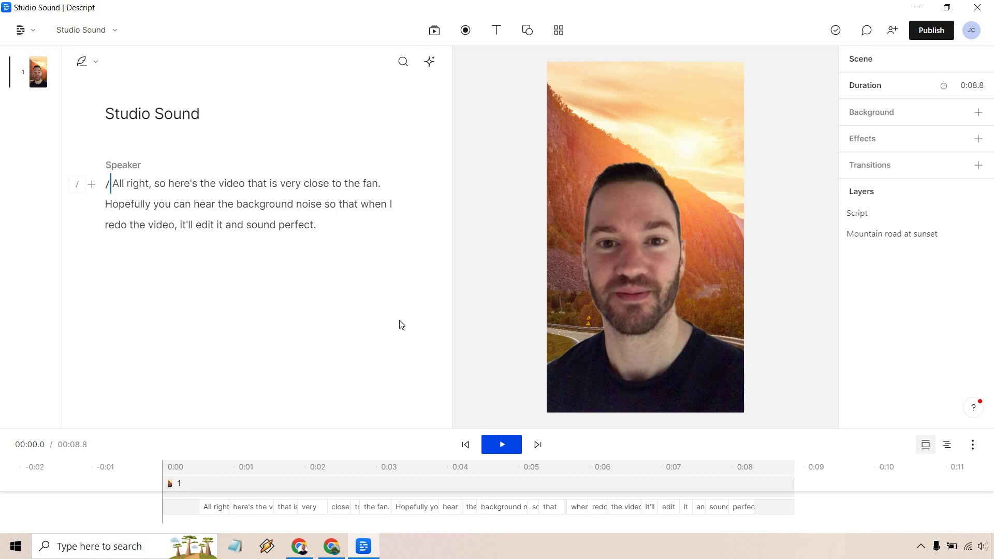
Preview the sunset backdrop, then delete the Mountain road at sunset layer
left_click(502, 444)
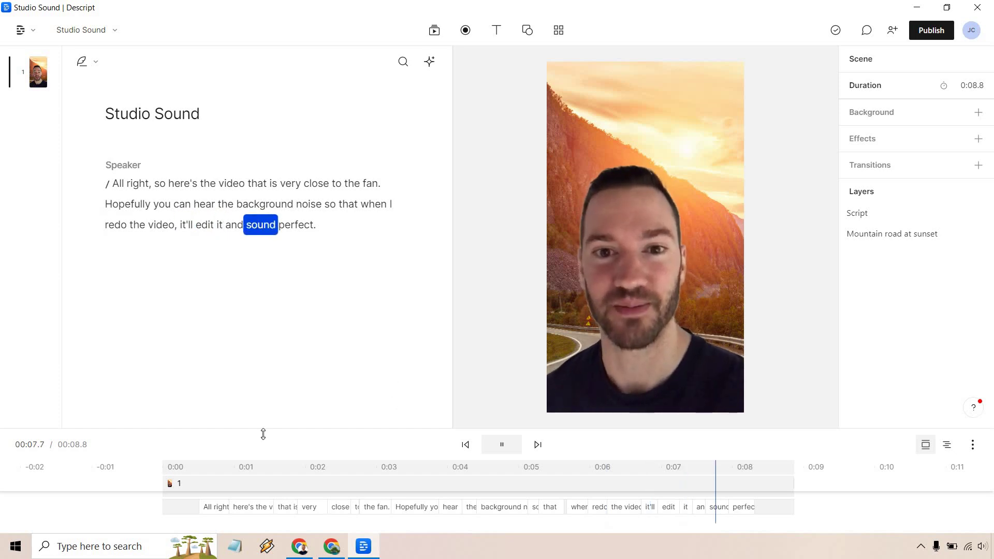
left_click(165, 468)
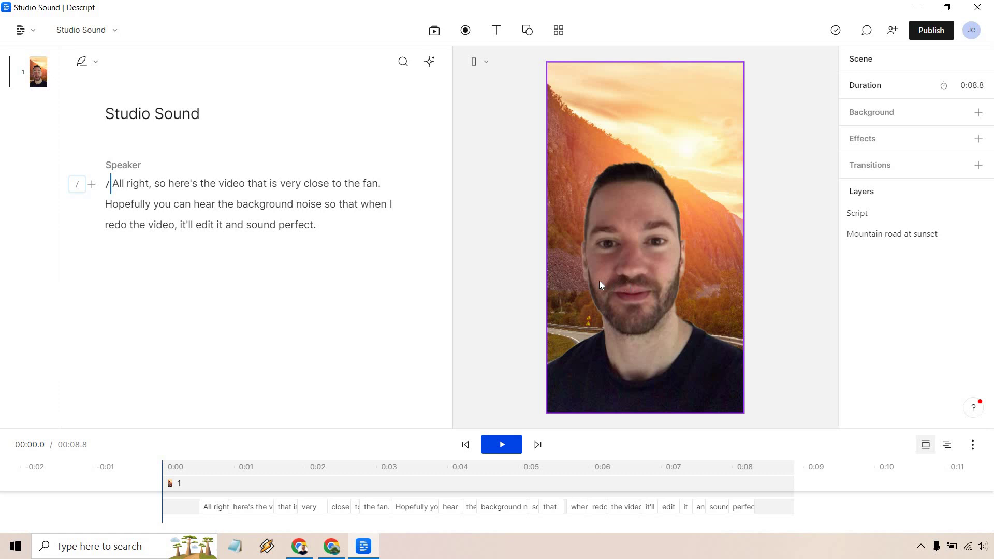
left_click(597, 281)
left_click(723, 189)
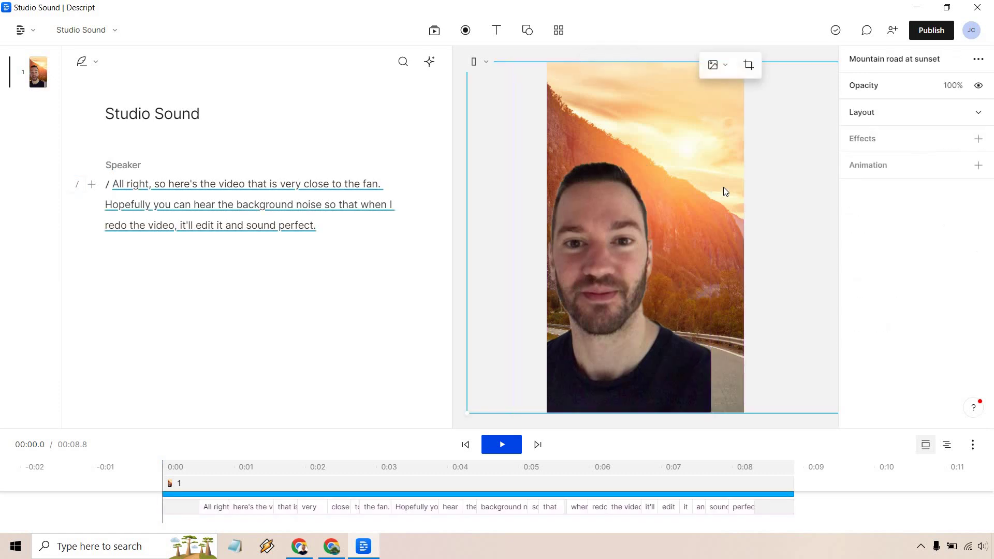
right_click(725, 192)
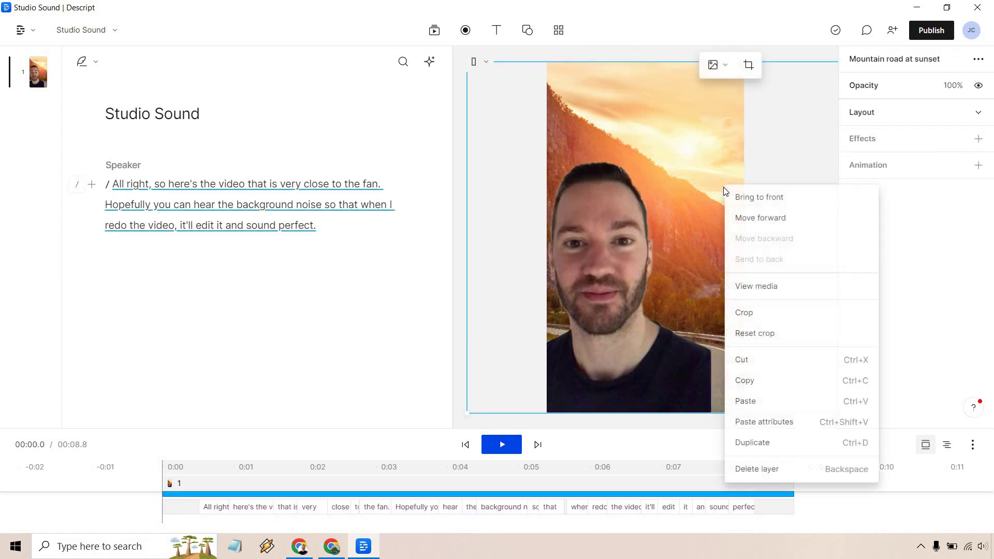
left_click(757, 470)
left_click(626, 268)
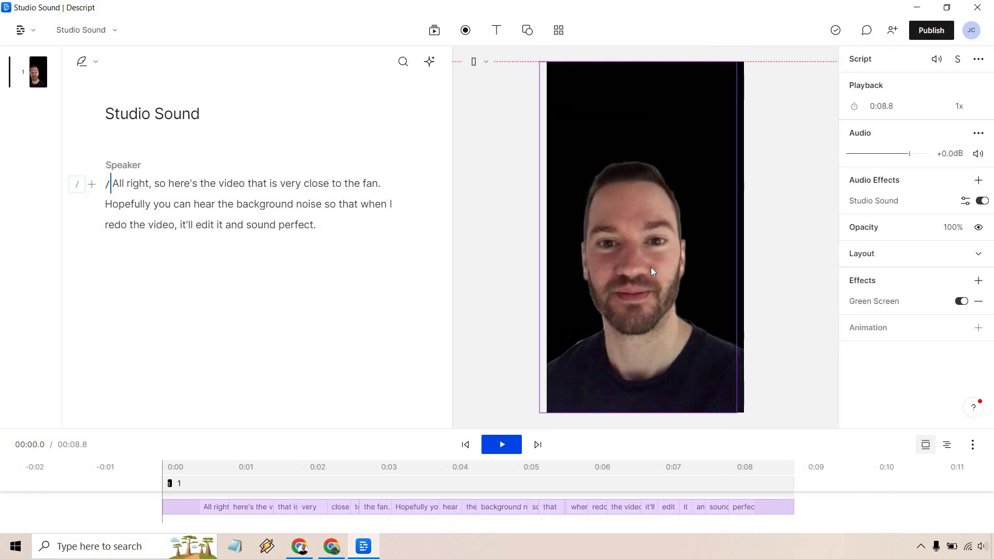
Search the stock images for 'beach' and browse the results
left_click(434, 30)
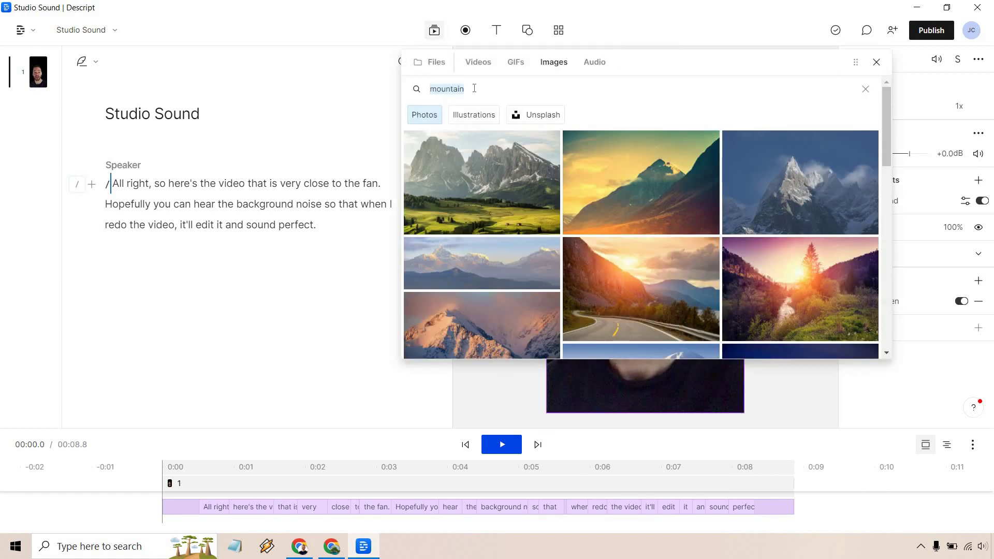
type("beach")
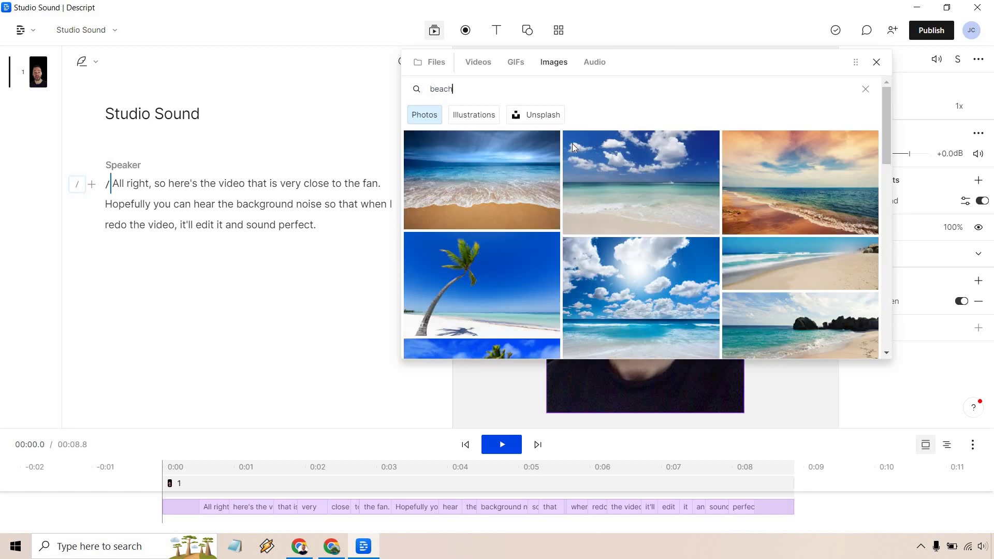
scroll(612, 151, "down", 3)
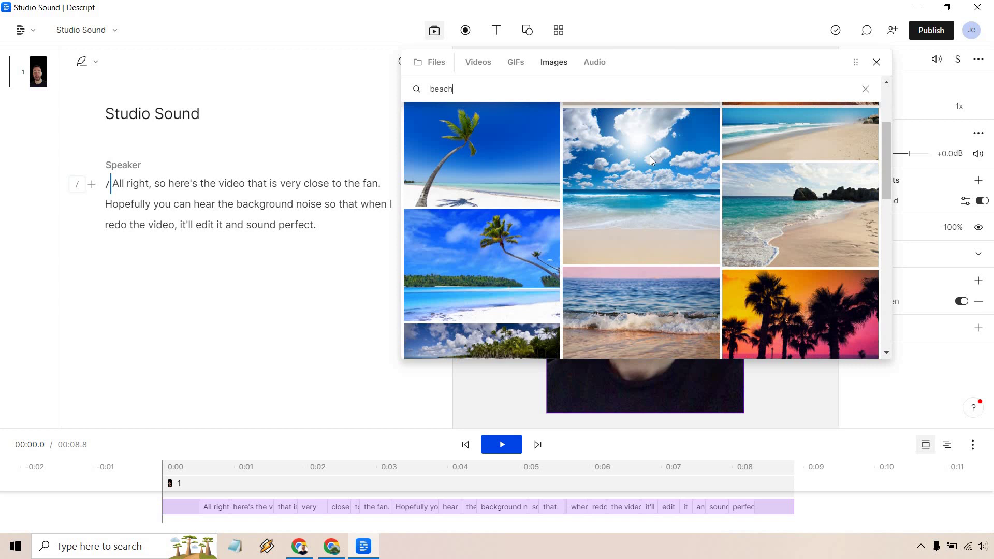
scroll(673, 158, "down", 2)
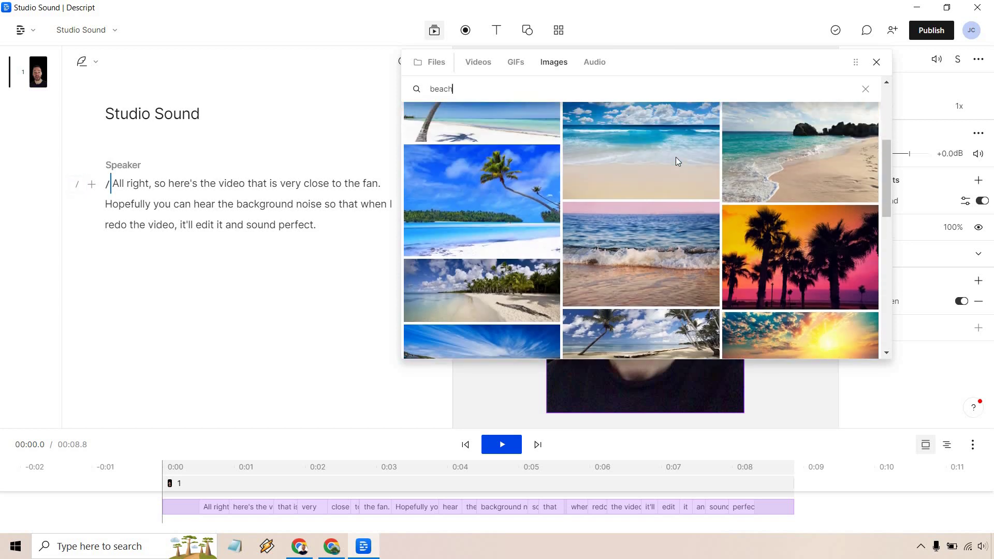
scroll(667, 187, "up", 3)
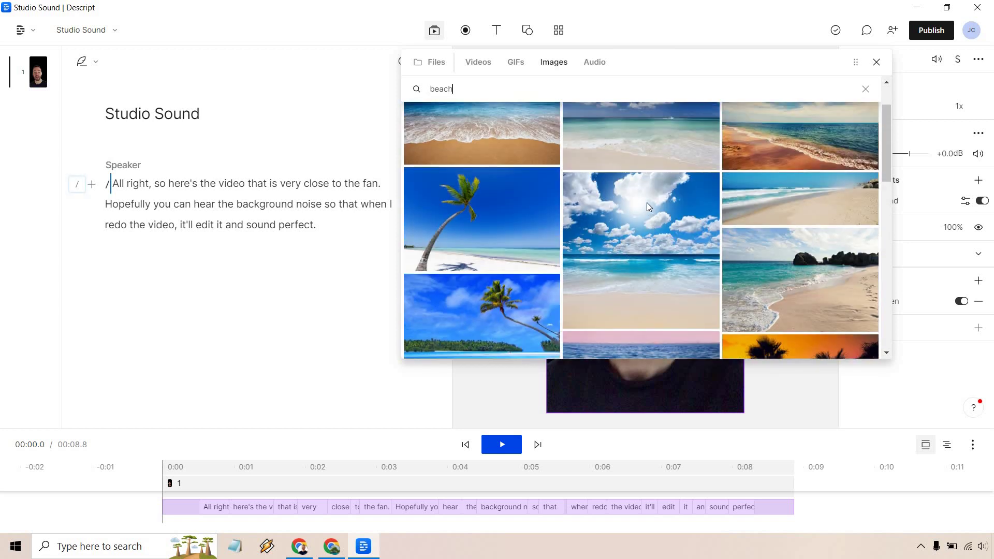
scroll(611, 182, "down", 2)
scroll(603, 160, "up", 3)
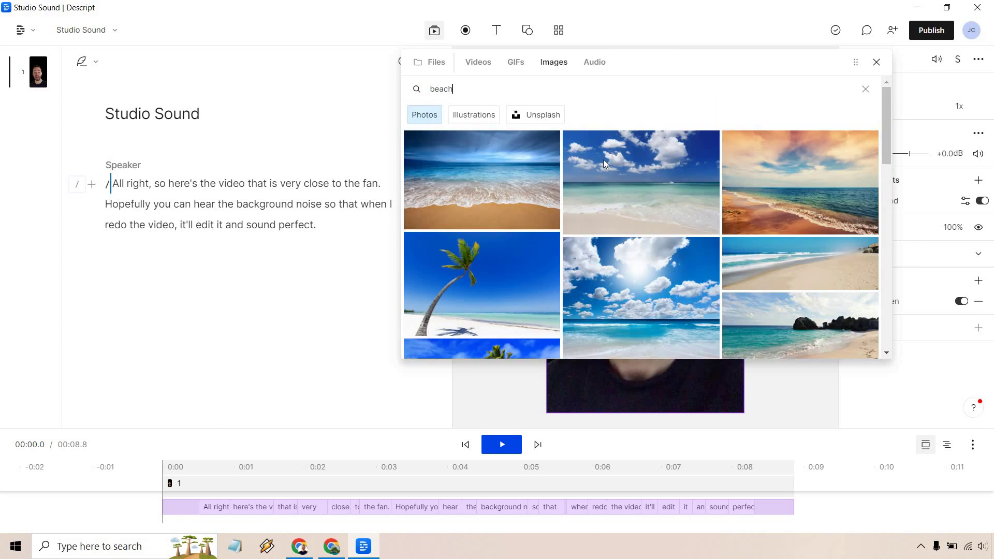
Search 'island' instead and add the clear tropical waters island photo to the scene
key("BackSpace")
key("BackSpace")
key("BackSpace")
key("BackSpace")
key("BackSpace")
type("island")
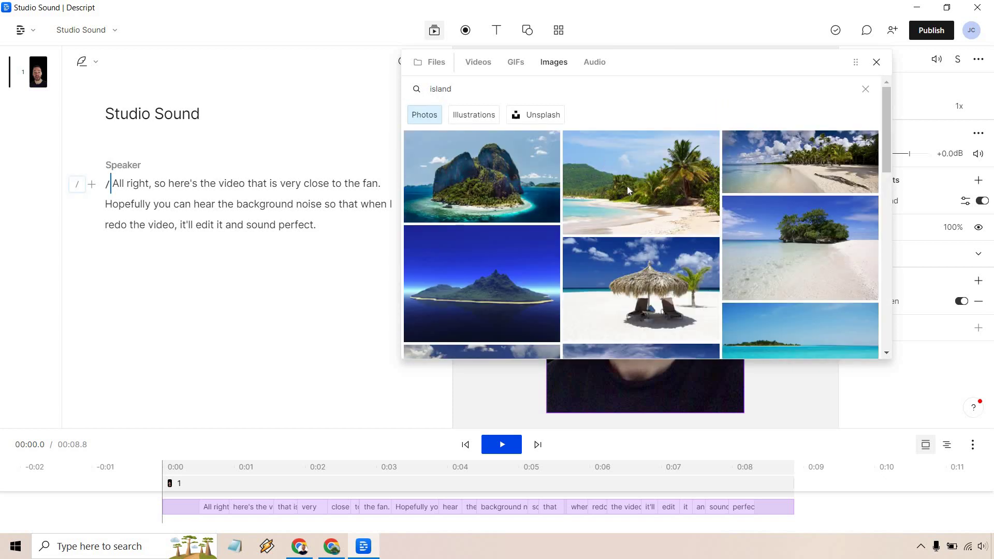
scroll(628, 188, "down", 5)
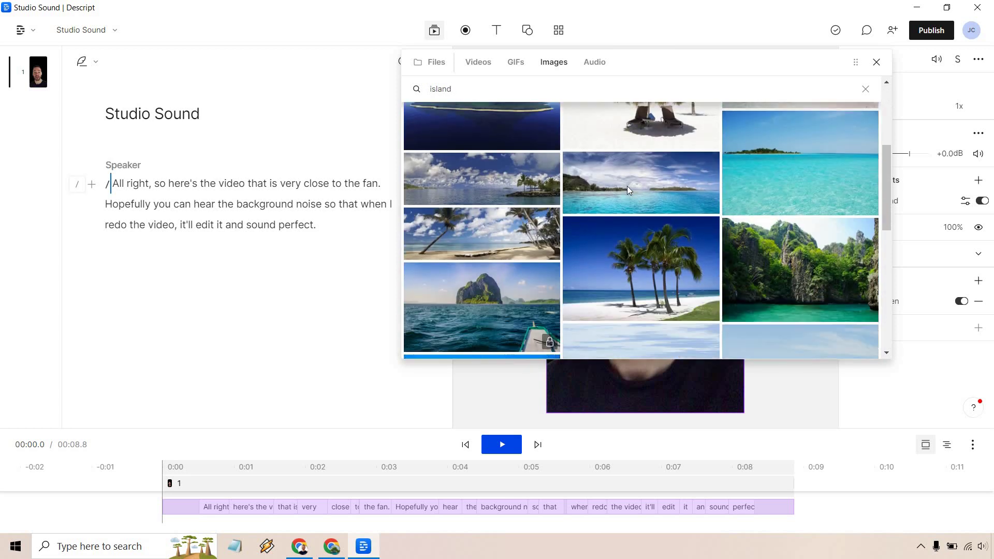
scroll(628, 189, "up", 3)
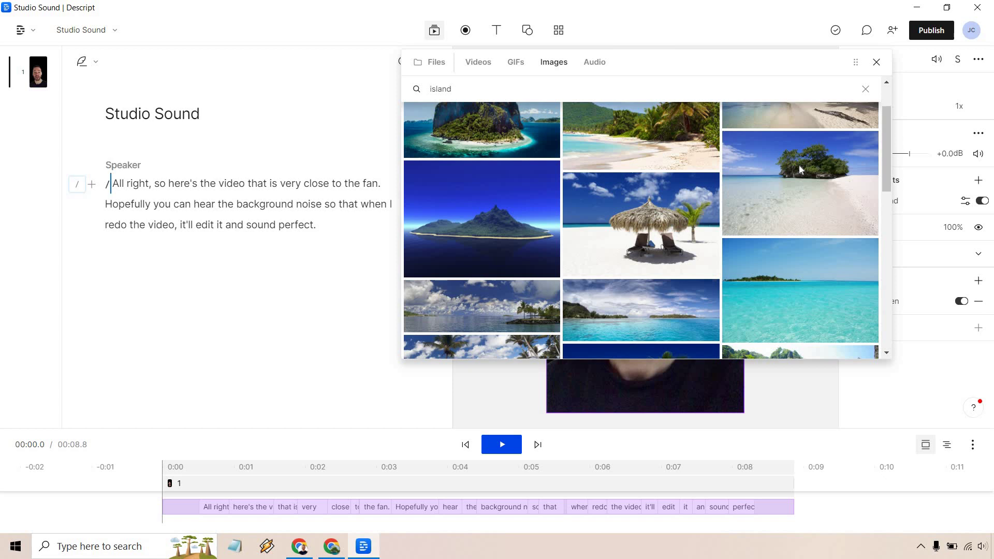
left_click(799, 166)
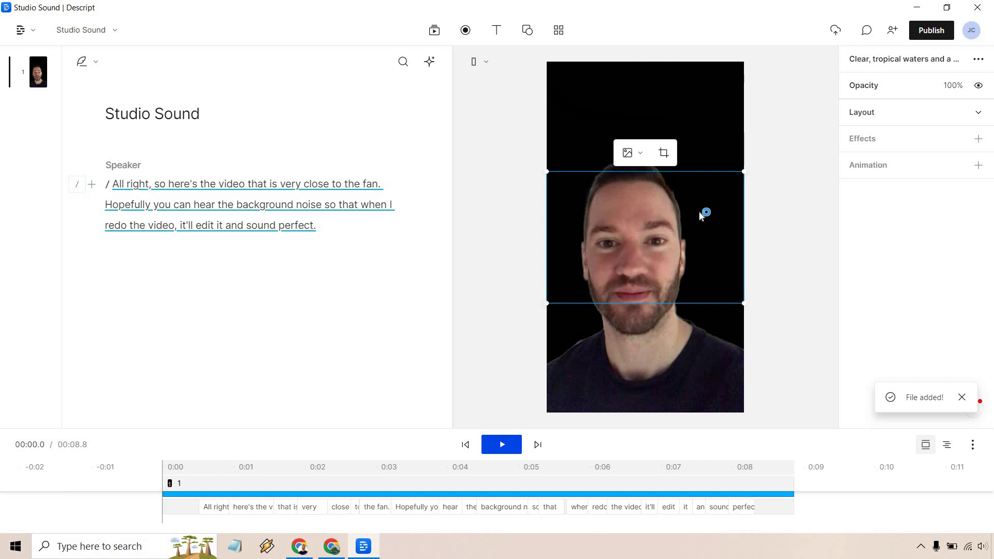
Move the tropical waters photo to the top-left and stretch it to fill the vertical frame
left_click_drag(700, 215, 553, 99)
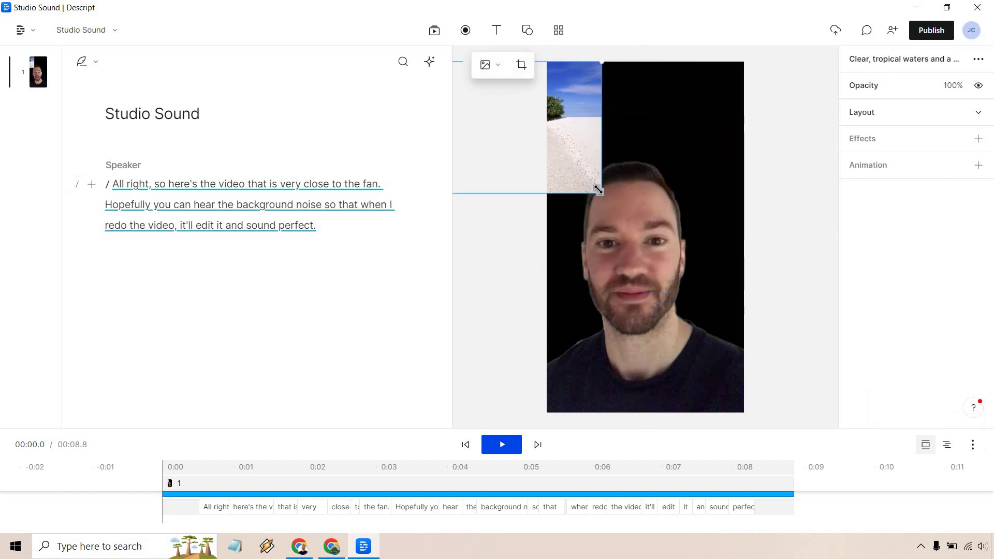
left_click_drag(598, 190, 755, 377)
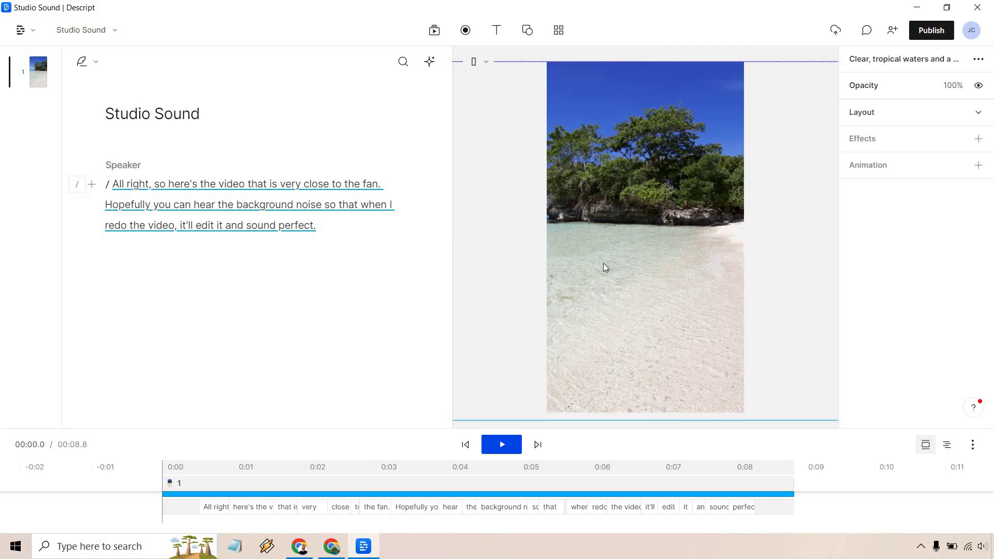
left_click(717, 123)
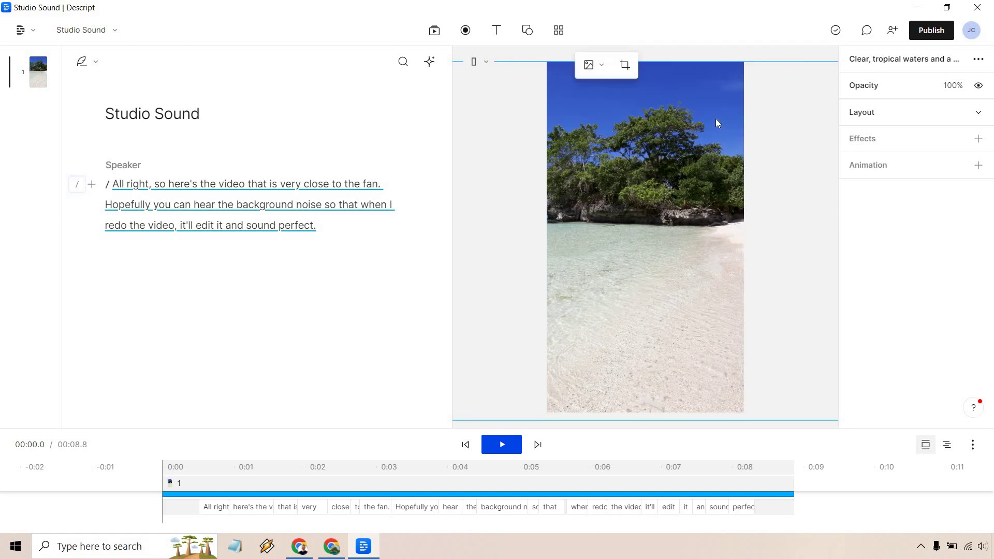
Send the tropical island photo behind the speaker and deselect it
right_click(717, 123)
left_click(738, 196)
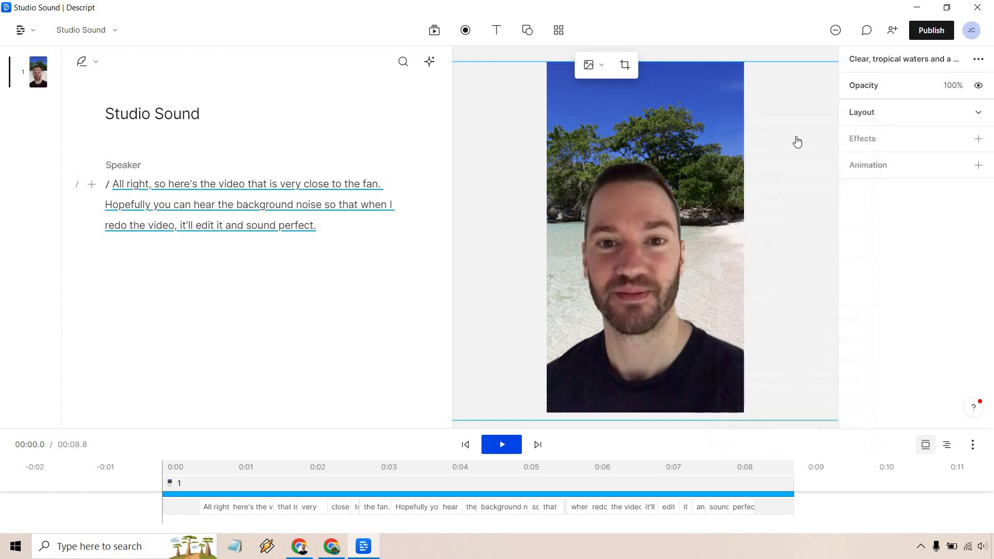
left_click(755, 58)
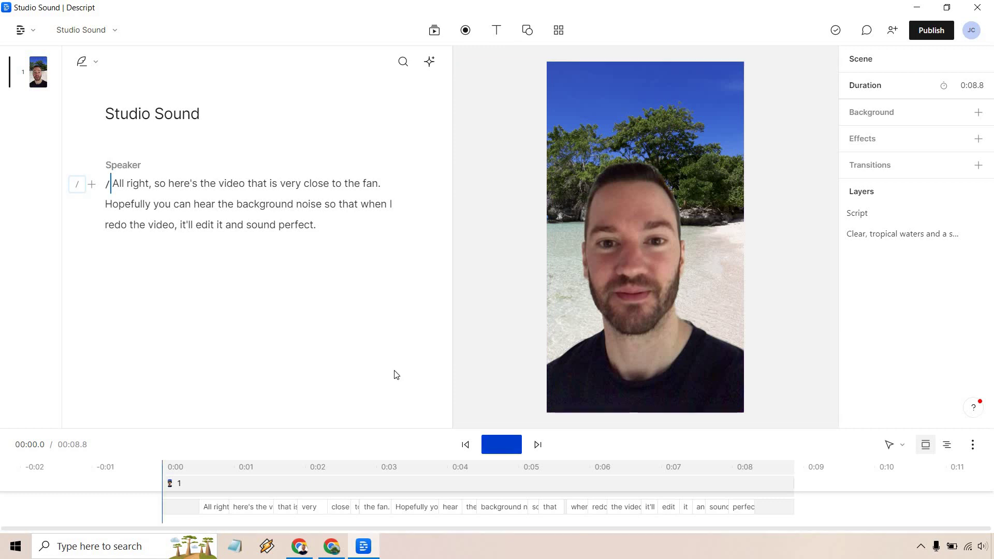
Play back the 8.8-second scene to preview the speaker in front of the tropical beach backdrop
key("space")
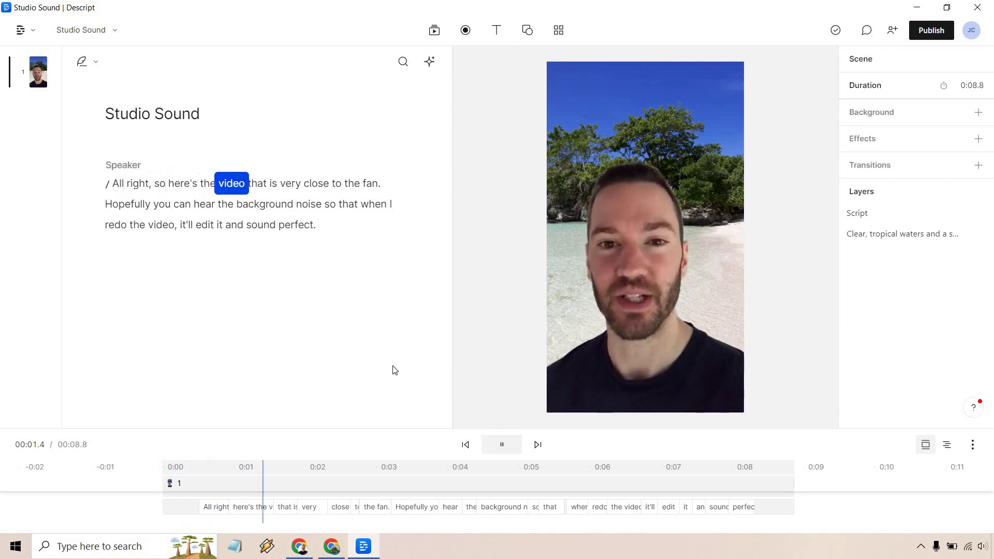